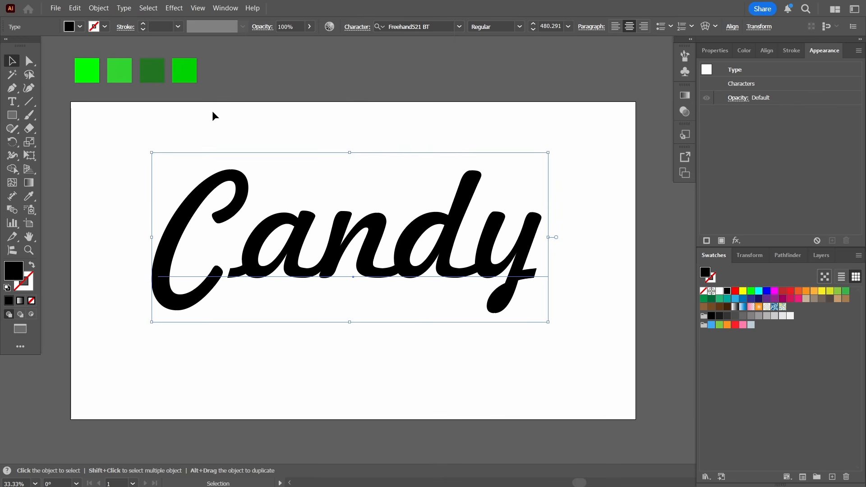
- Remove the Candy text's base character fill and add three separate fills to the text object
click(31, 301)
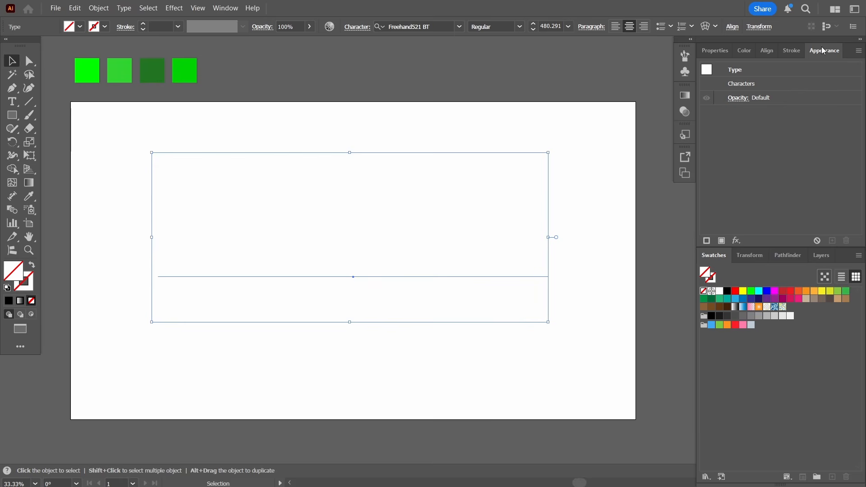
click(722, 240)
click(723, 240)
click(722, 241)
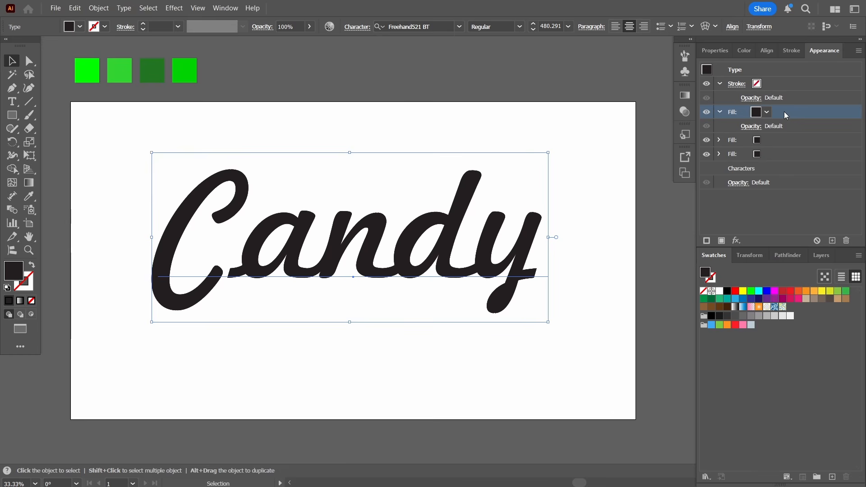
click(773, 140)
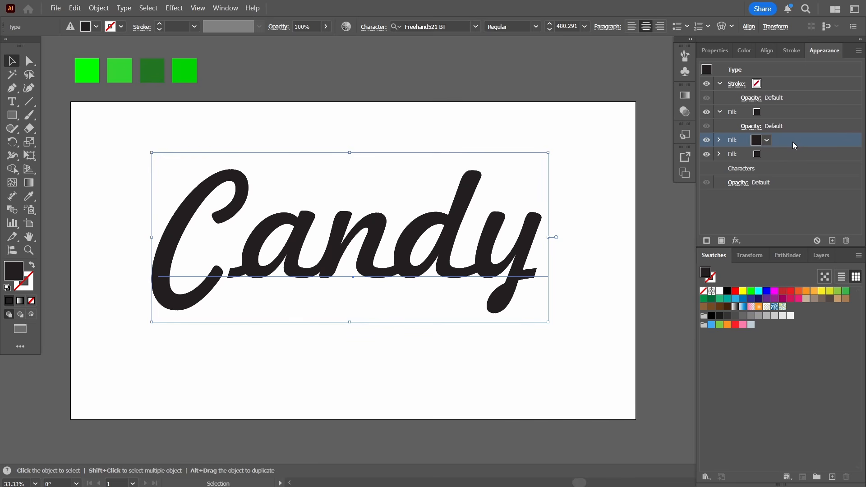
click(771, 155)
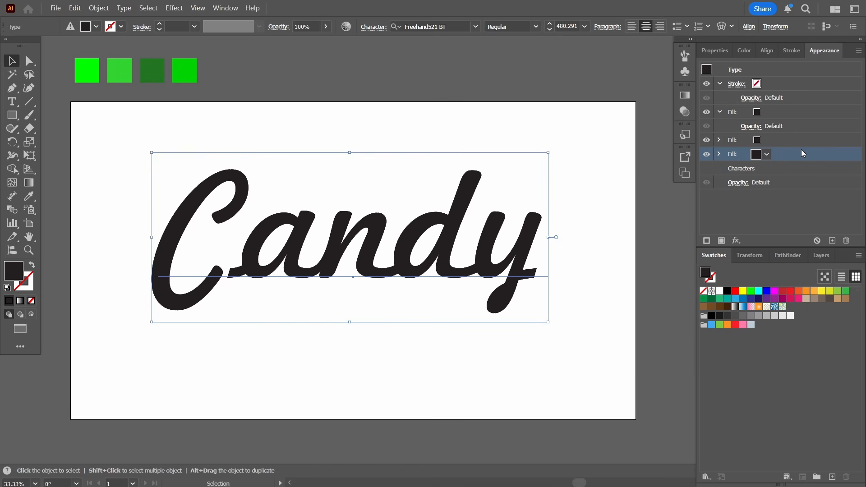
- Color the text's uppermost fill by sampling the bright green of the first sample square with the Eyedropper
click(780, 111)
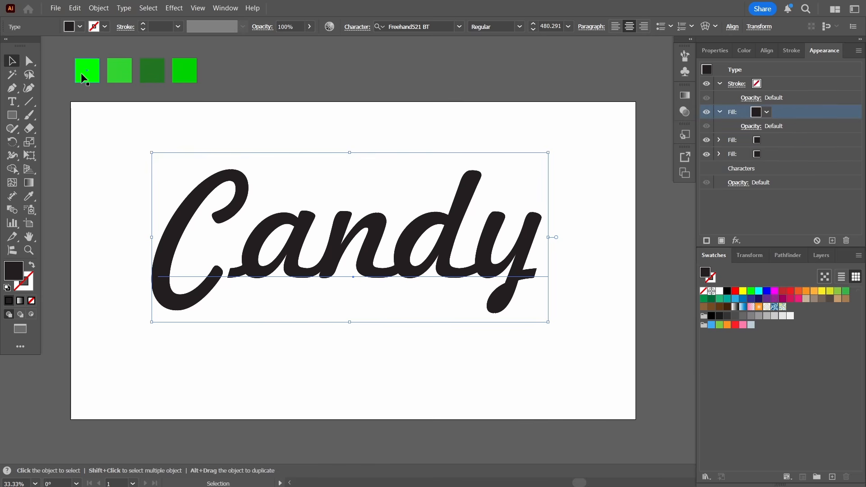
click(29, 196)
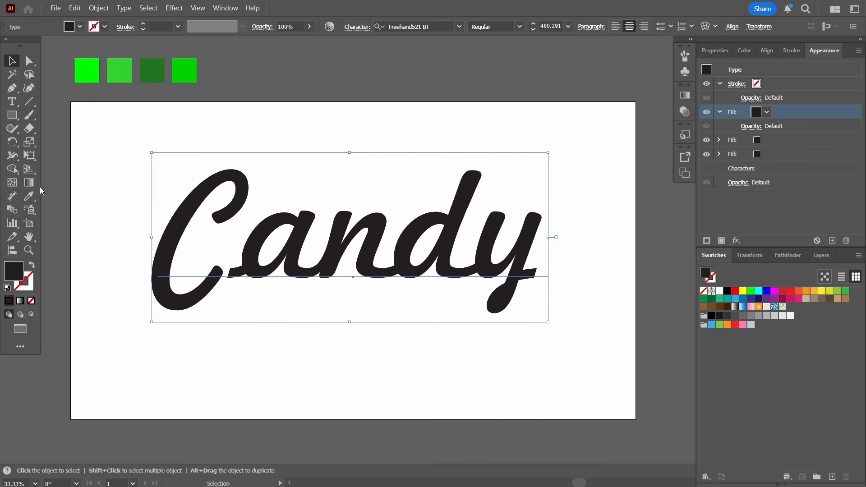
click(86, 71)
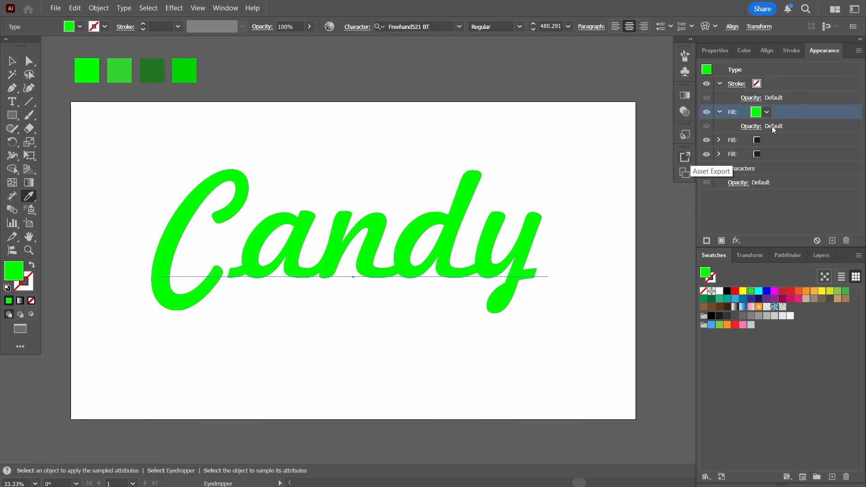
- Copy the hex color code of the second green sample square
key(v)
click(117, 76)
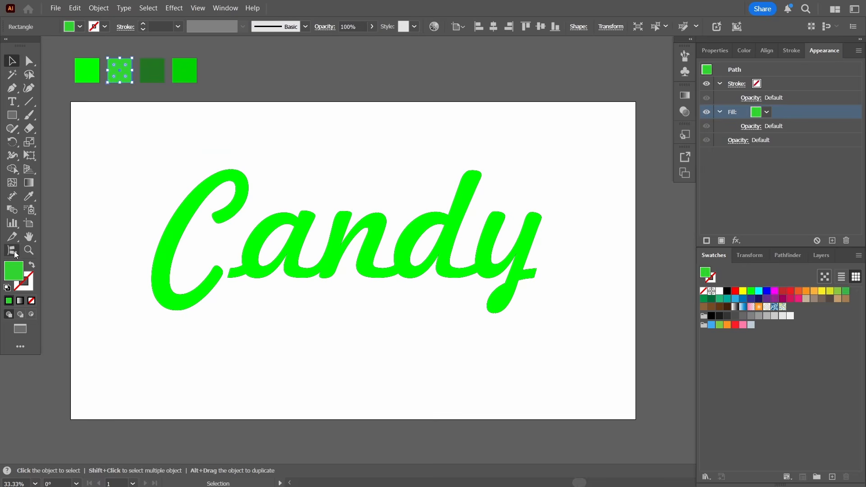
double_click(13, 271)
click(741, 379)
drag(741, 379, 670, 377)
key(Return)
- Add an Inner Glow effect to the Candy text's green fill with the copied glow color 31d331
click(528, 234)
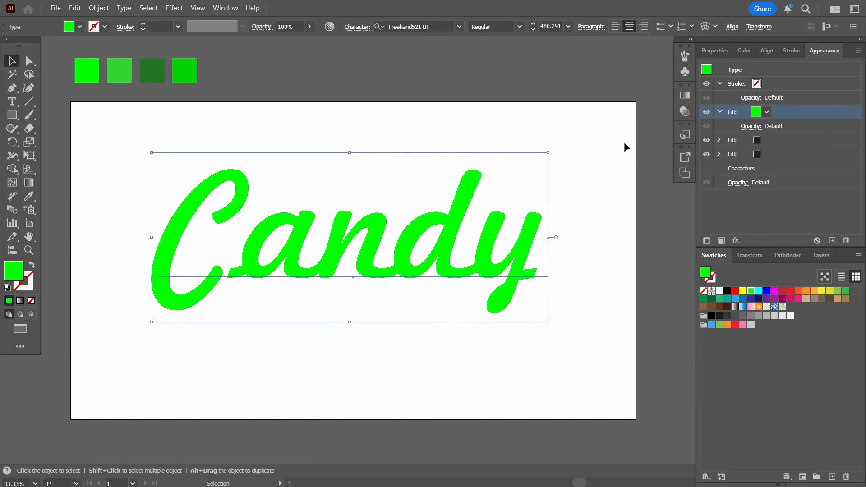
click(738, 243)
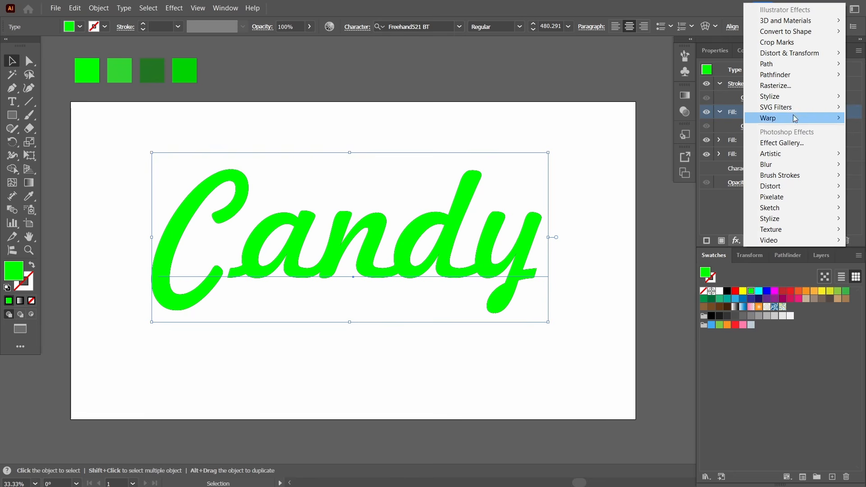
mouse_move(796, 55)
mouse_move(798, 97)
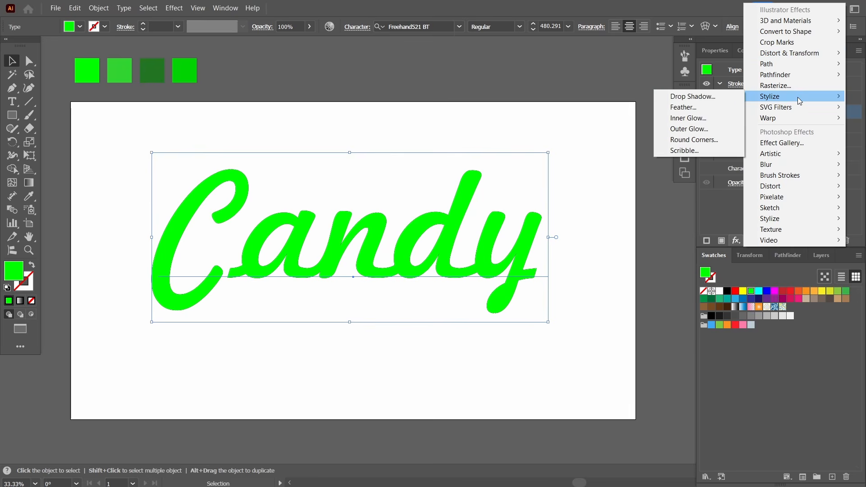
click(706, 110)
click(634, 197)
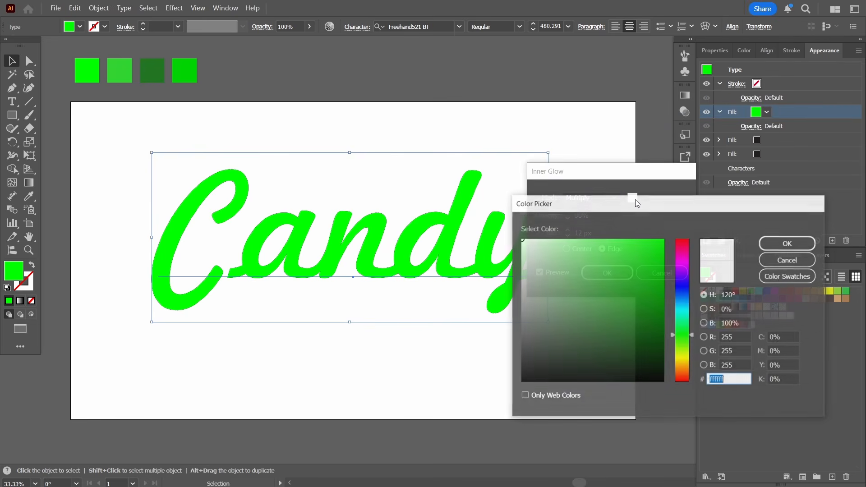
key(ctrl+v)
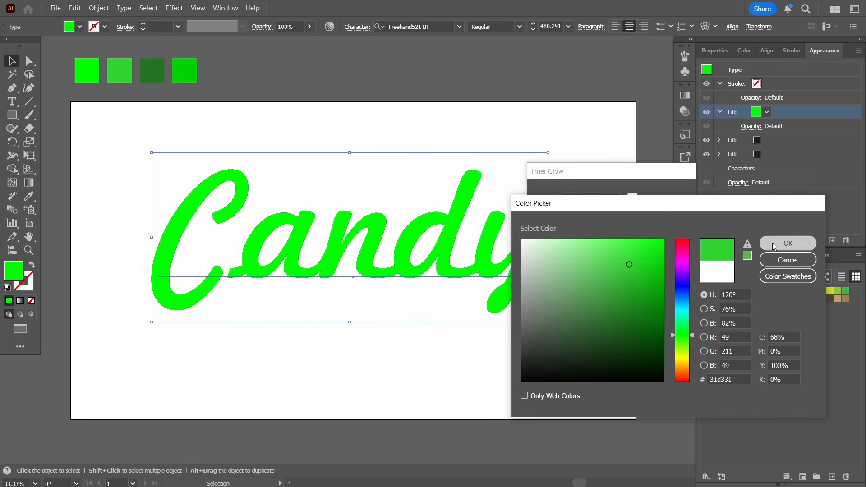
click(772, 243)
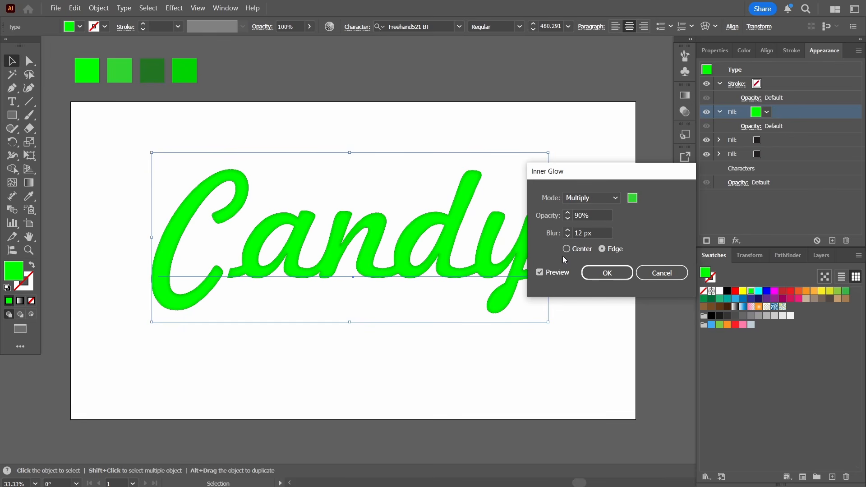
- Set the Inner Glow's blur to 15 px and its opacity to 80%, and apply the effect
click(568, 231)
click(568, 231)
click(568, 231)
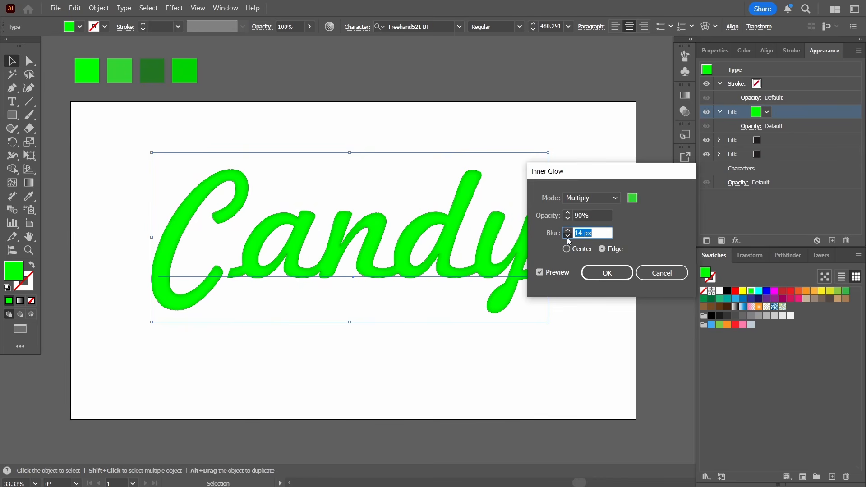
text(3)
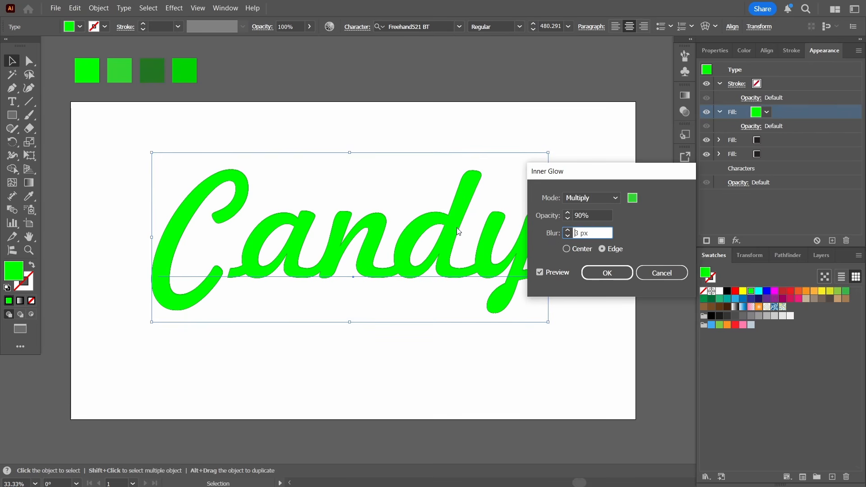
key(ctrl+a)
text(15)
key(Tab)
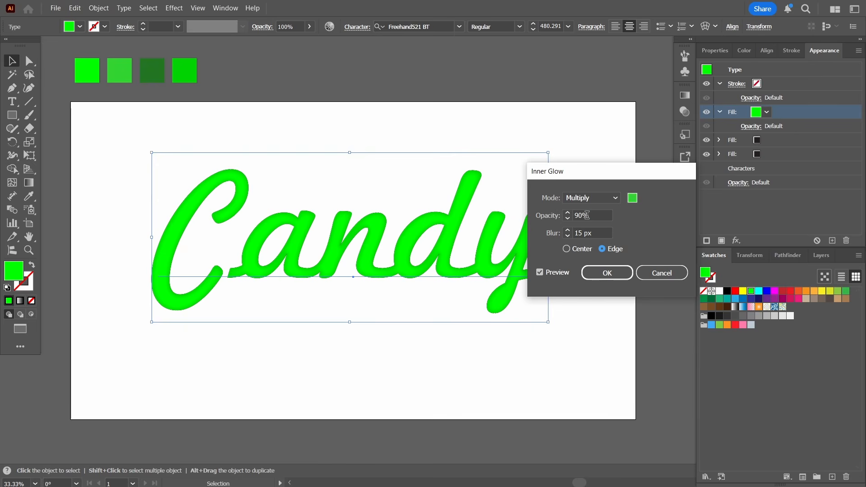
double_click(597, 215)
text(80)
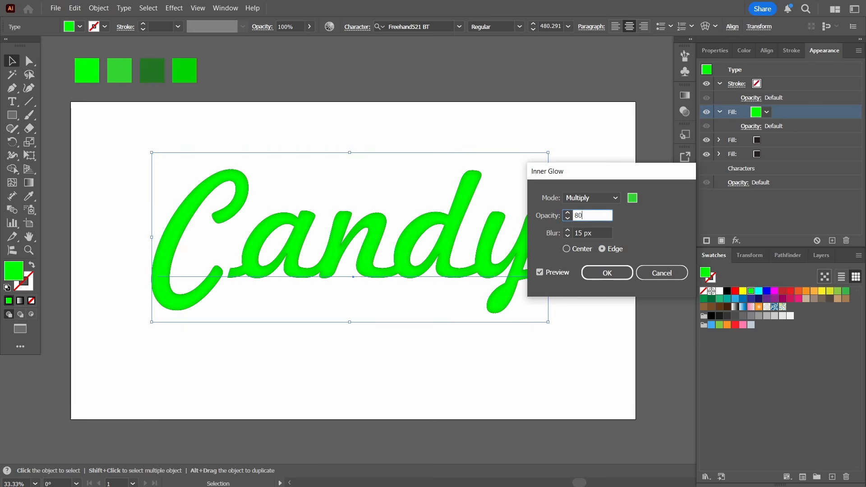
key(Tab)
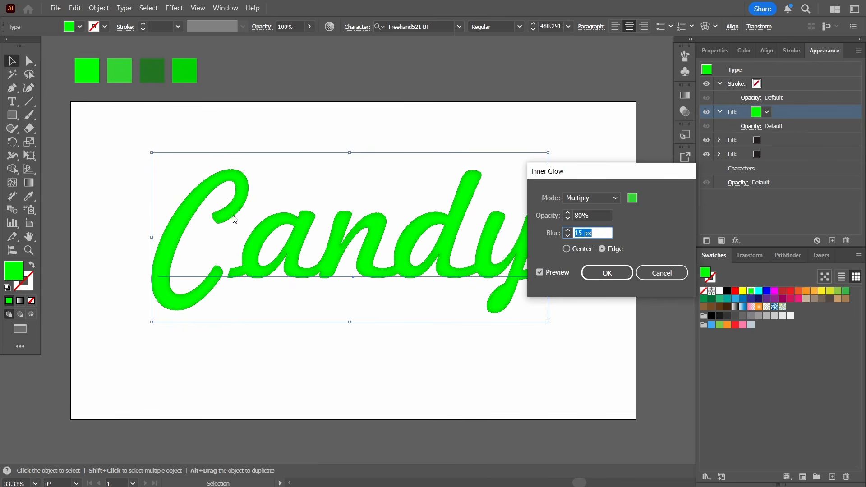
click(613, 273)
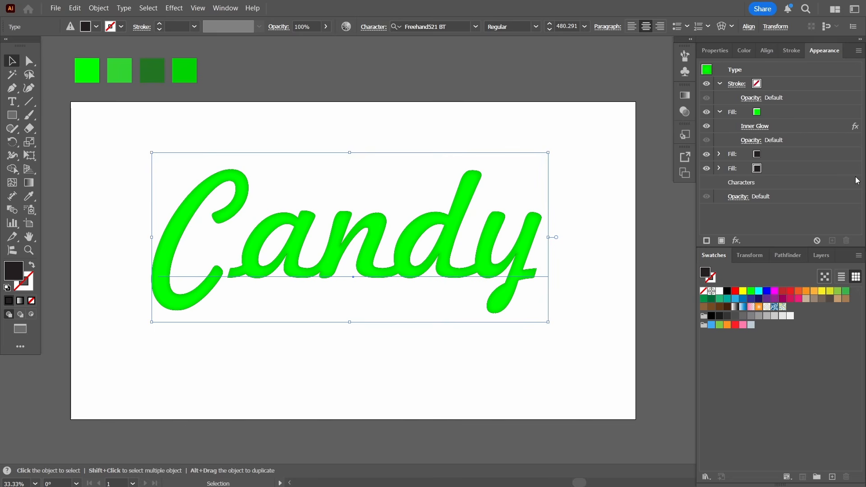
- Set the Candy text's second fill, directly below the green one, to white
click(768, 153)
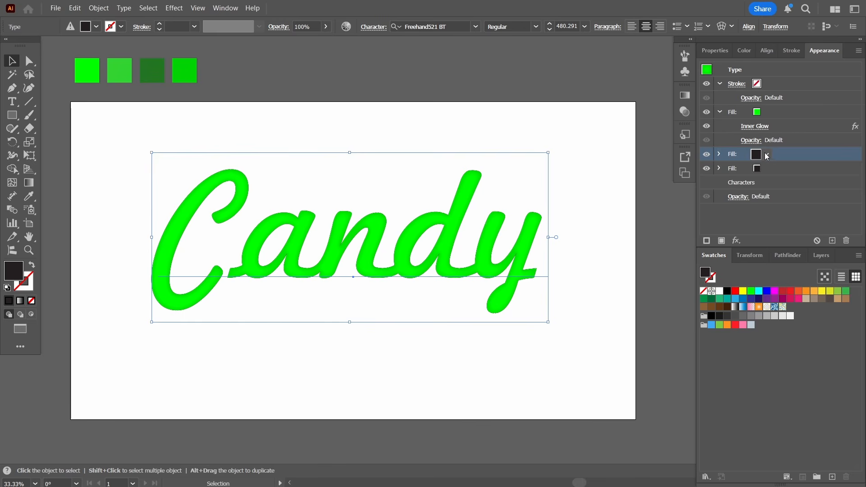
click(767, 154)
click(661, 197)
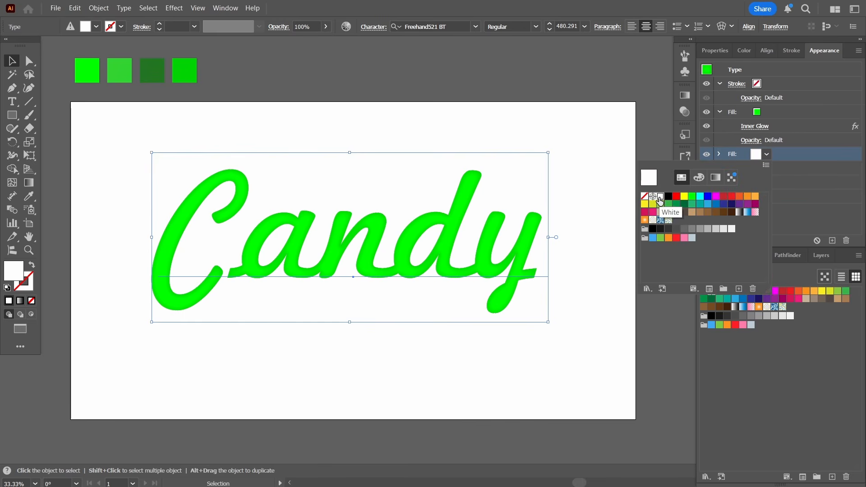
- Add a Transform effect to the white fill that moves it slightly upward
click(739, 241)
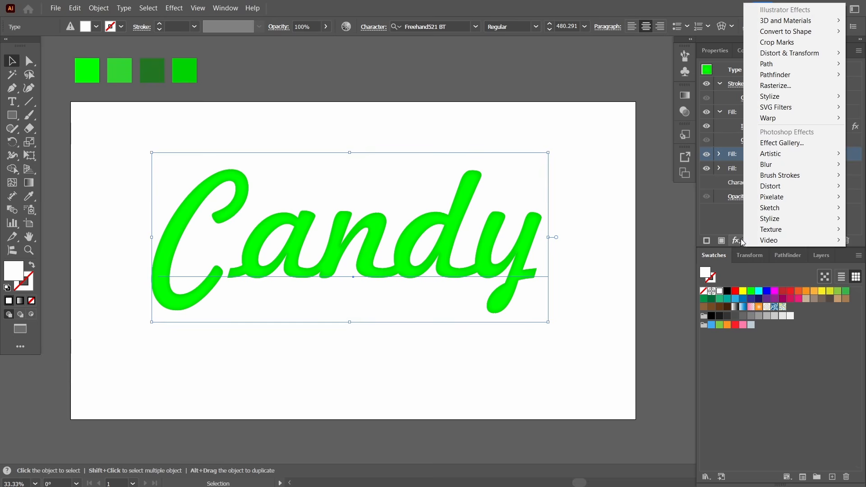
mouse_move(790, 52)
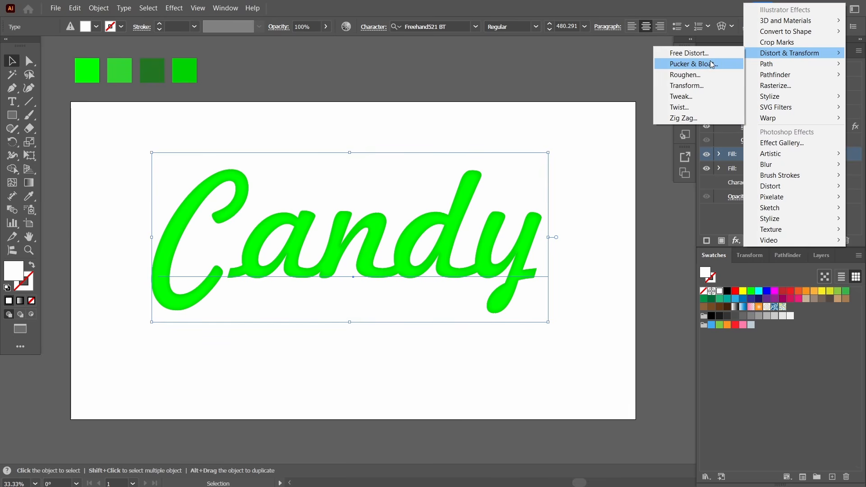
click(677, 85)
click(811, 188)
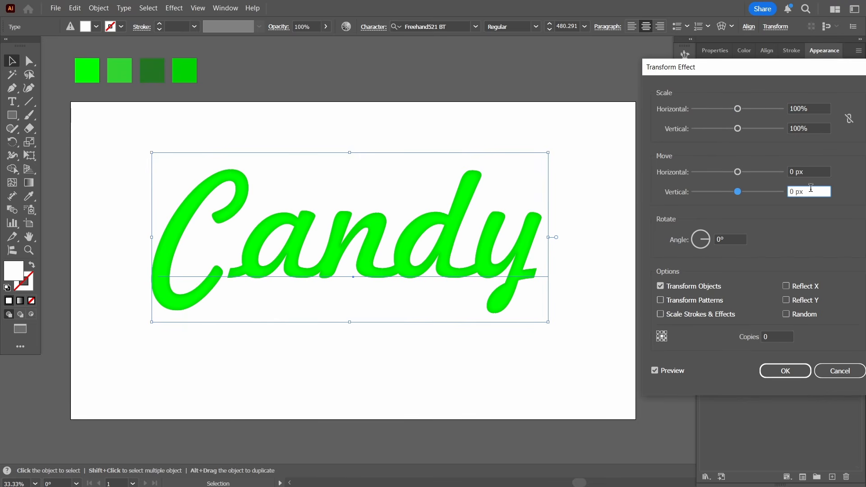
key(Down)
click(798, 371)
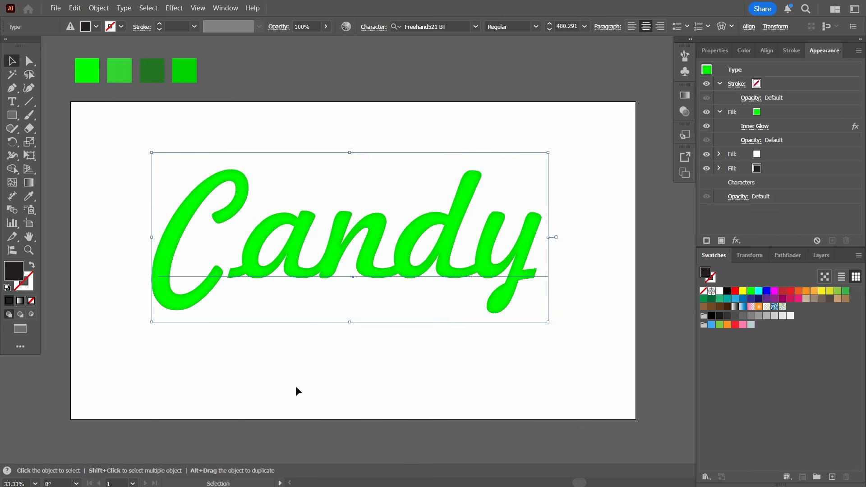
- Create a dark 1920 × 1080 px rectangle, center it on the artboard and send it behind the Candy text
click(12, 115)
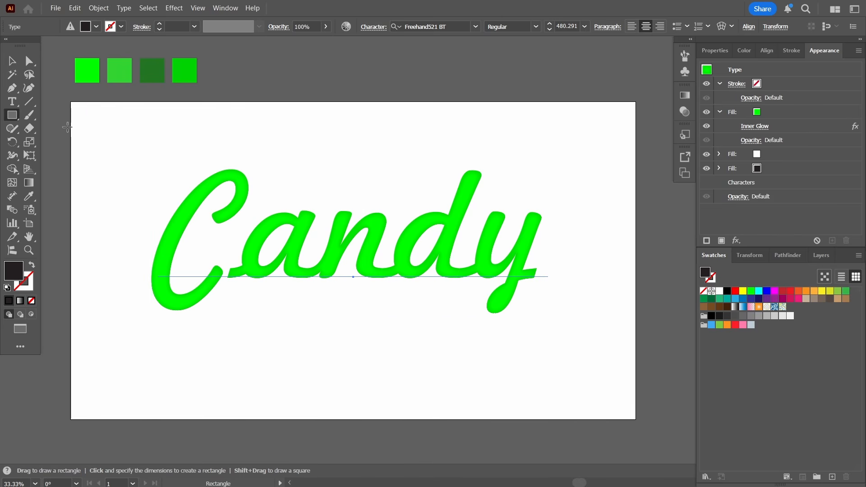
click(87, 124)
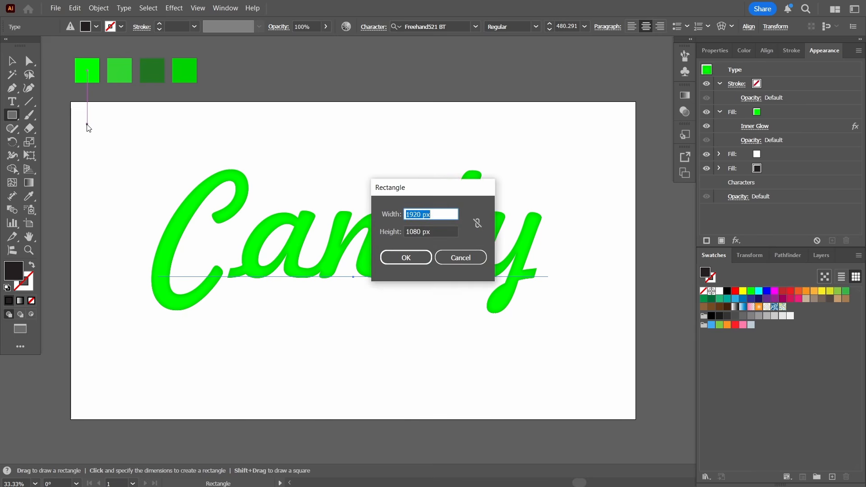
click(405, 256)
click(767, 50)
click(756, 81)
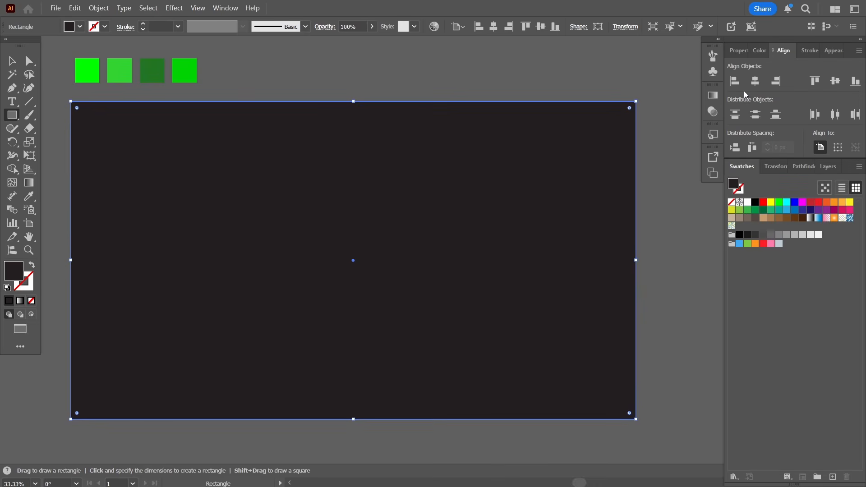
key(ctrl+shift+bracketleft)
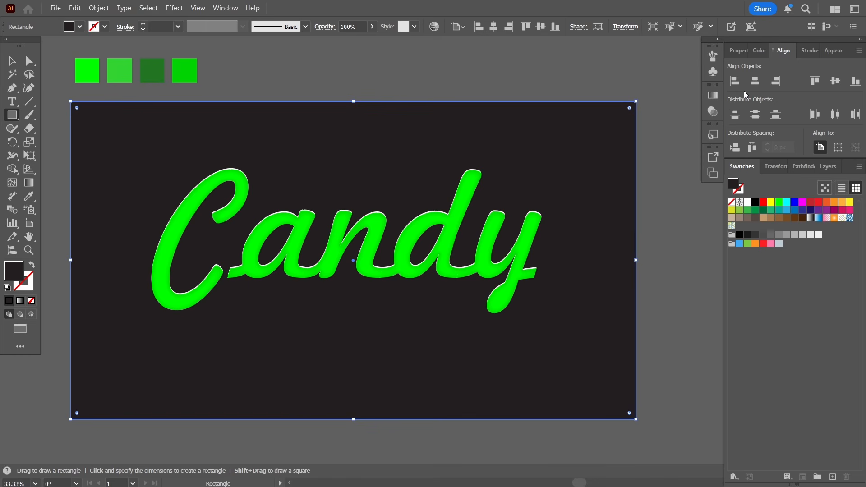
- Enlarge the Candy text to a font size of about 607 so it spans most of the dark background
key(v)
click(511, 311)
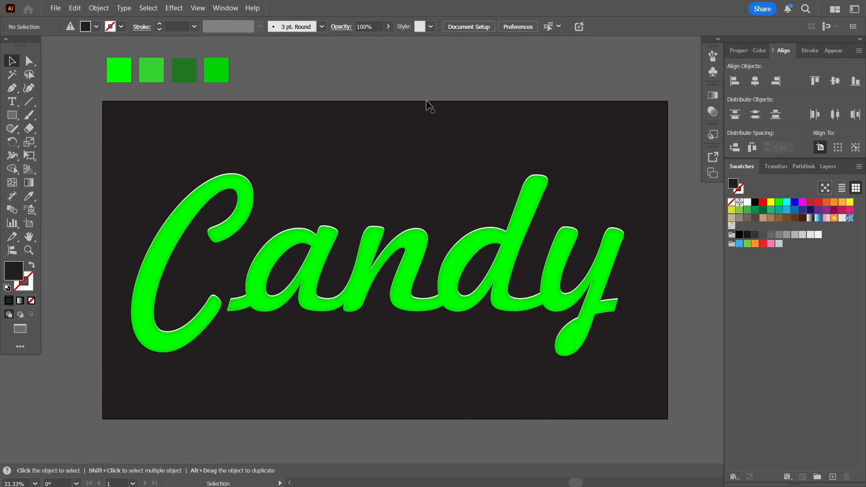
click(548, 344)
click(619, 122)
click(546, 198)
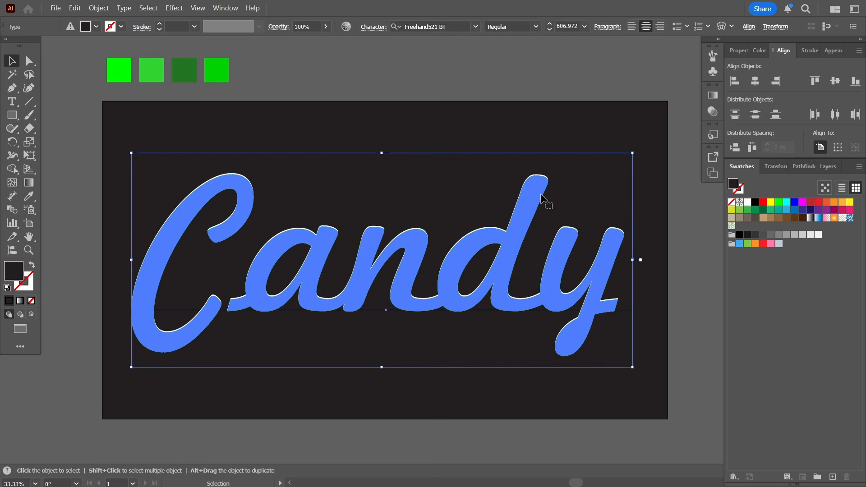
- Set the Candy text's bottommost fill, below the white one, to yellow
click(833, 50)
click(778, 170)
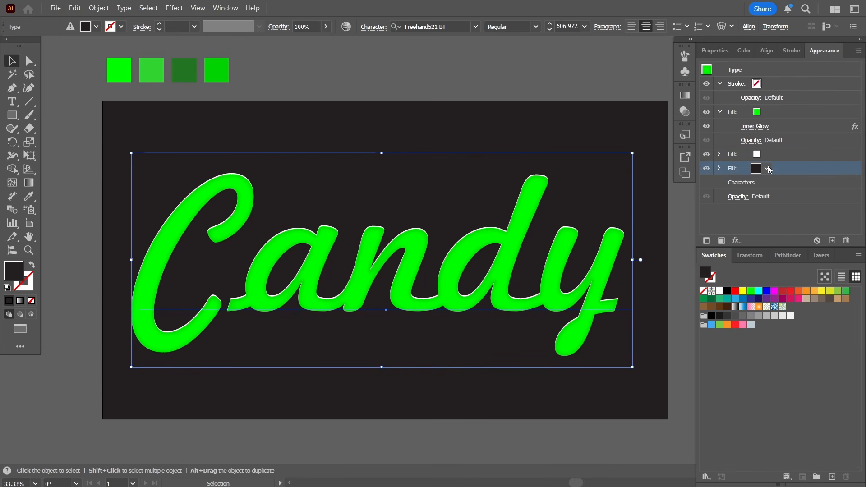
click(769, 169)
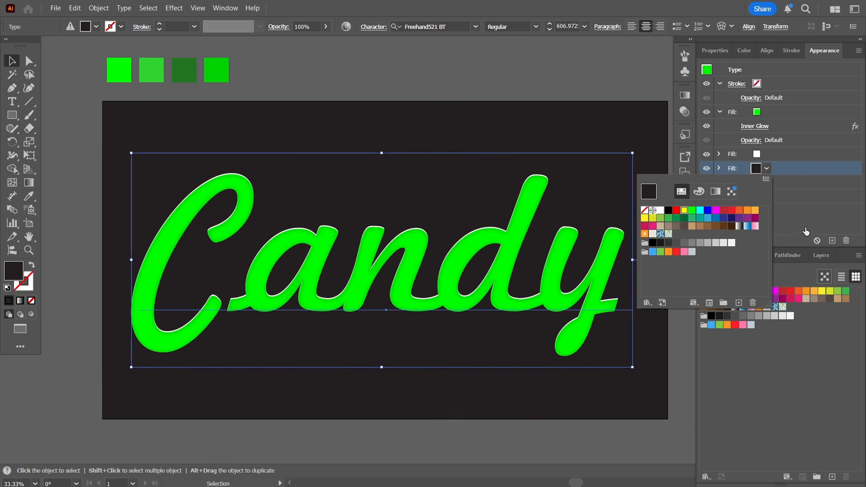
click(796, 216)
- Add an Offset Path effect of 12 px with Miter joins to the Candy text's yellow fill
click(737, 241)
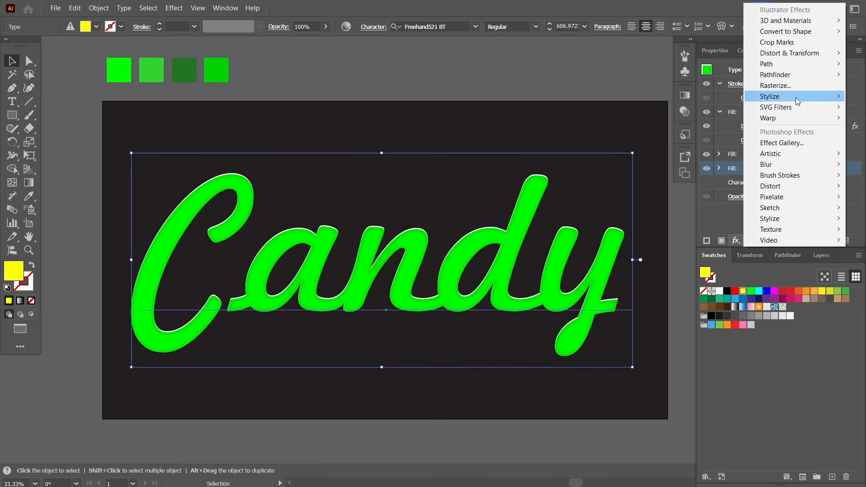
mouse_move(794, 66)
click(701, 66)
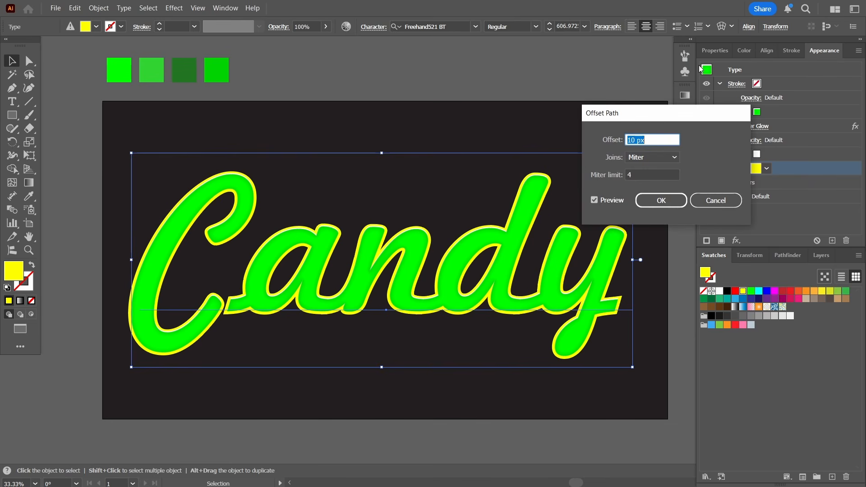
text(15)
key(Tab)
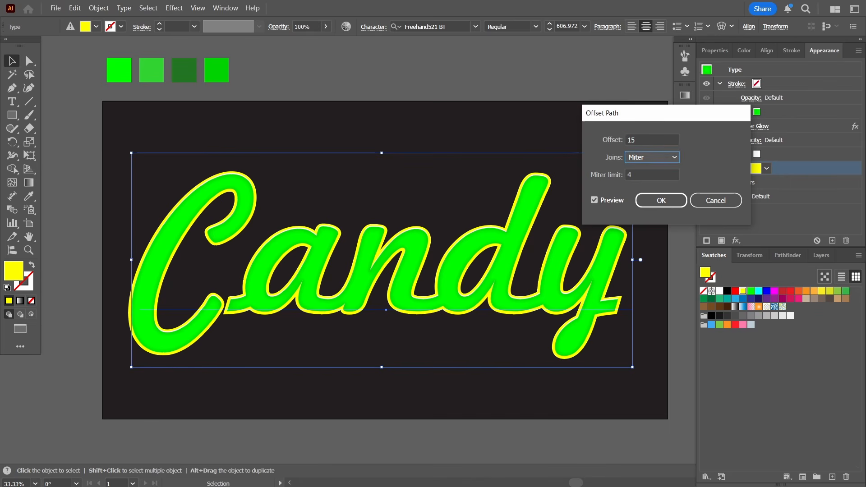
click(638, 140)
double_click(638, 140)
text(12)
key(Tab)
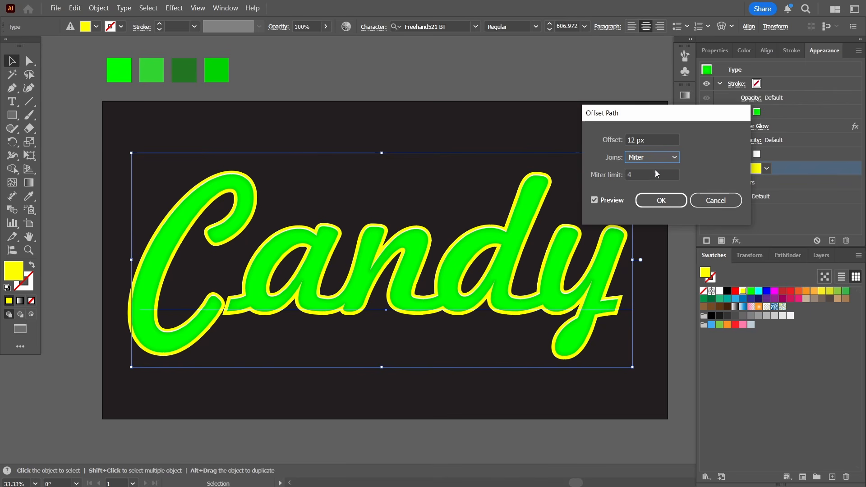
click(653, 158)
click(652, 171)
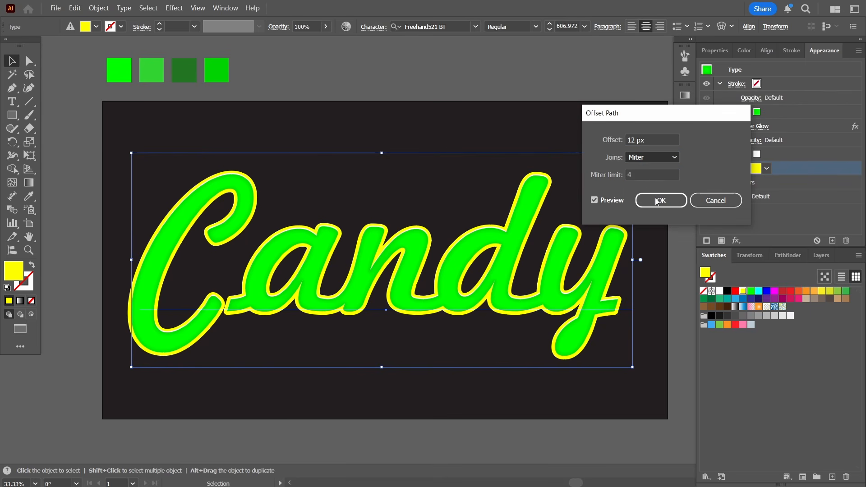
click(660, 200)
- Add a Transform effect to the yellow fill that moves it vertically by -4 px
click(738, 241)
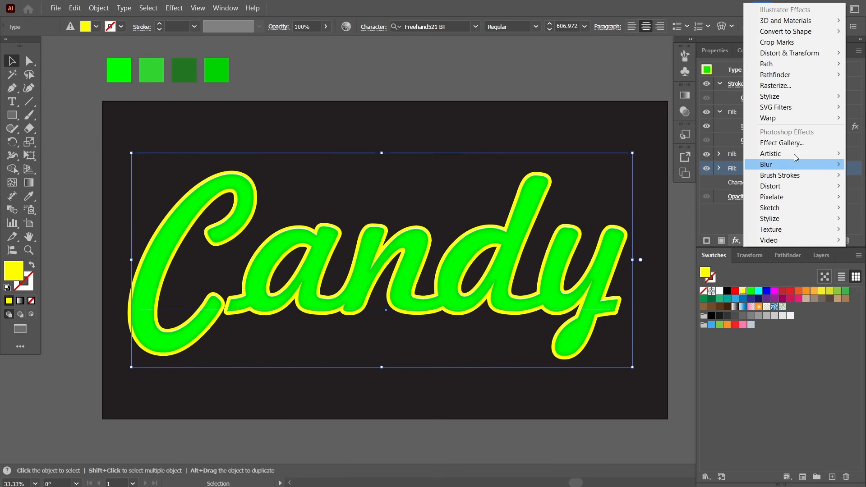
mouse_move(789, 53)
click(711, 86)
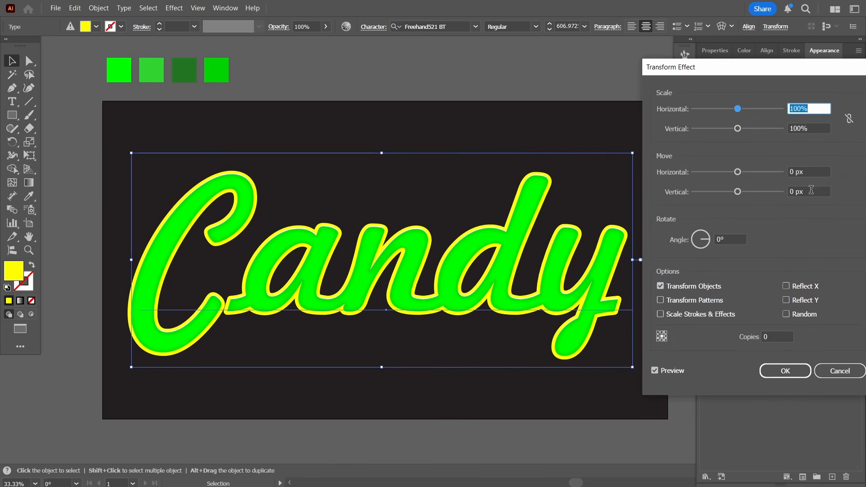
click(811, 191)
key(Down)
key(Down)
key(Down)
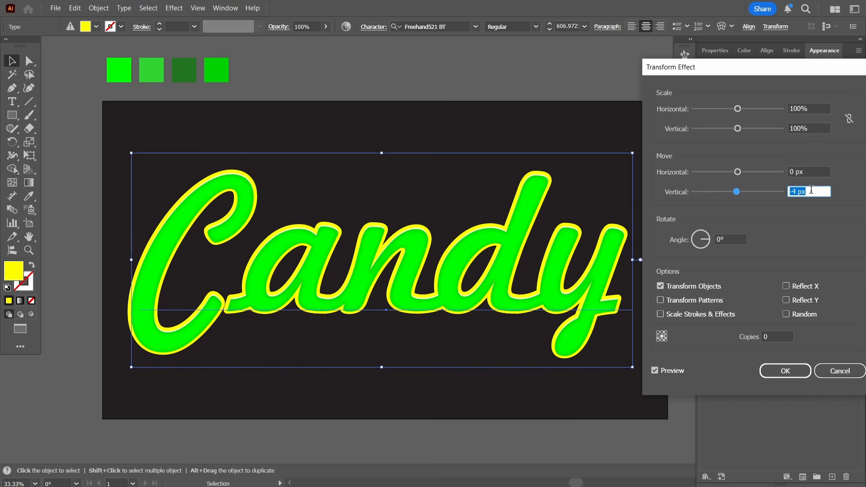
key(Down)
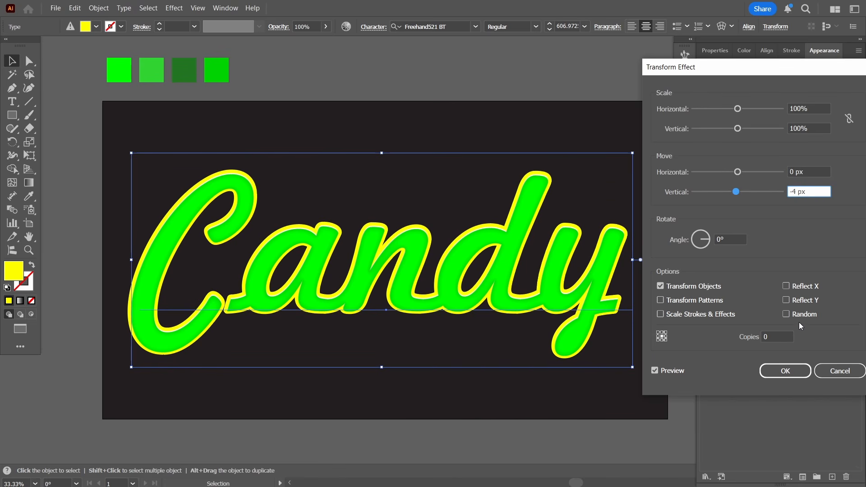
click(786, 370)
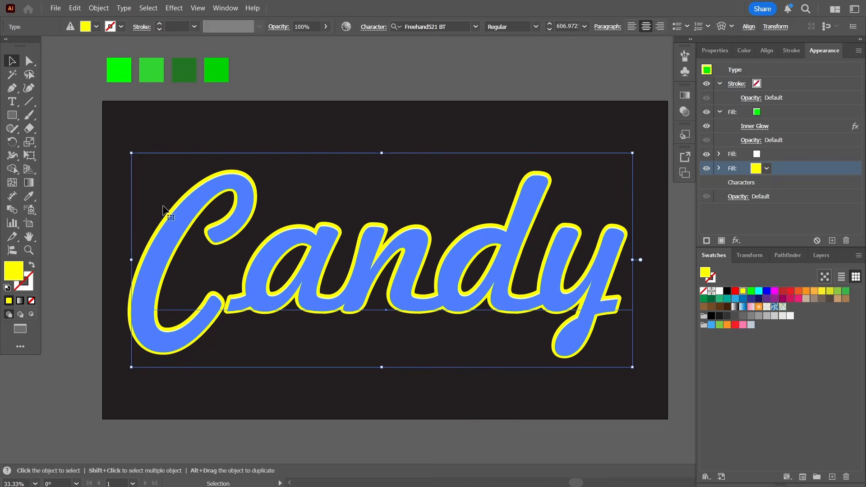
- Replace the yellow fill with a linear white-to-black gradient running vertically from the top to the bottom of the Candy text
click(30, 185)
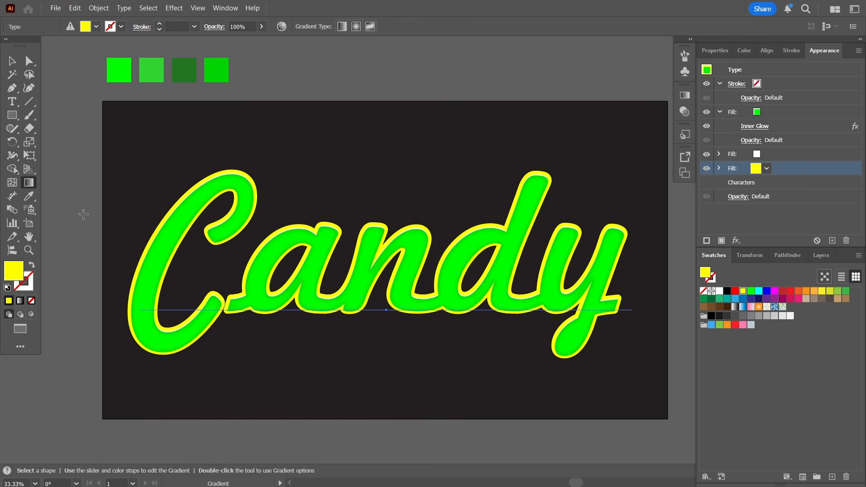
click(313, 261)
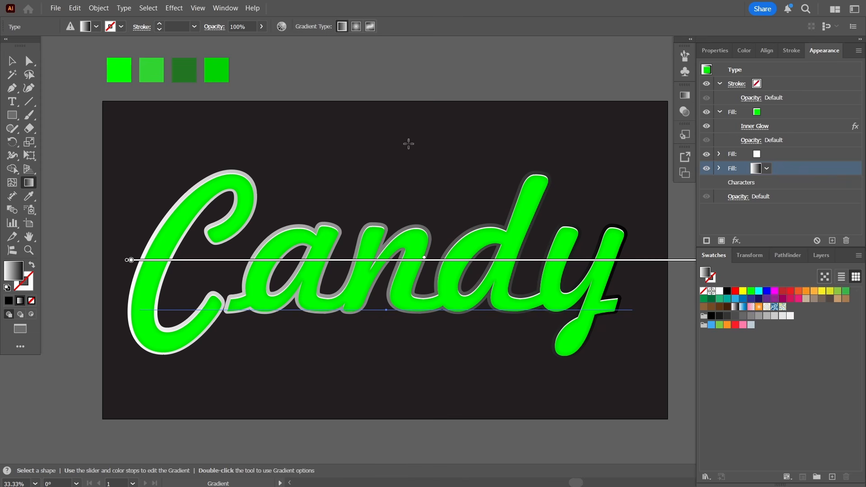
drag(409, 143, 420, 429)
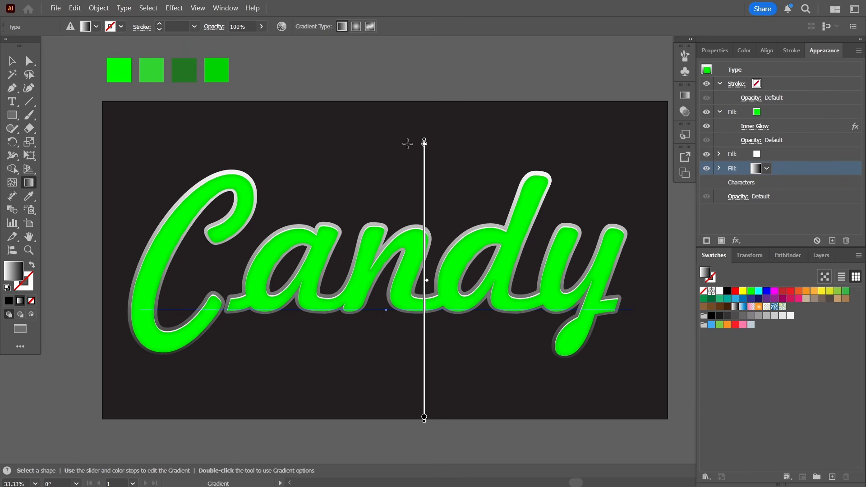
drag(405, 153, 424, 367)
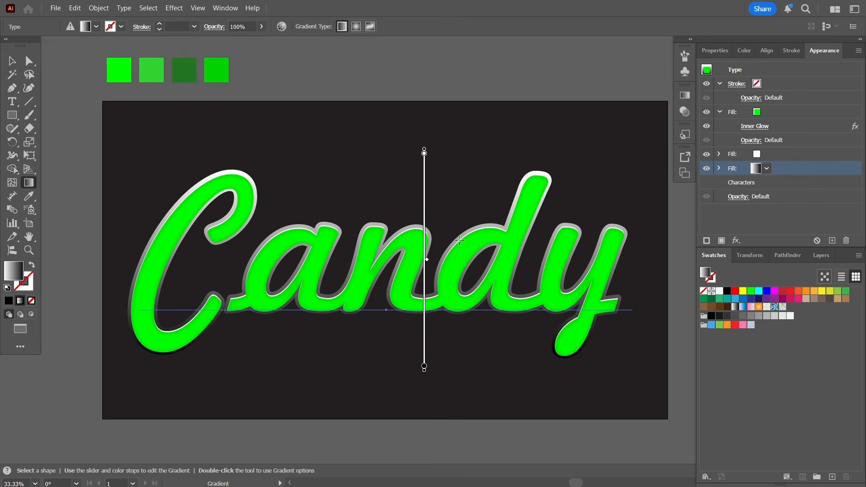
key(v)
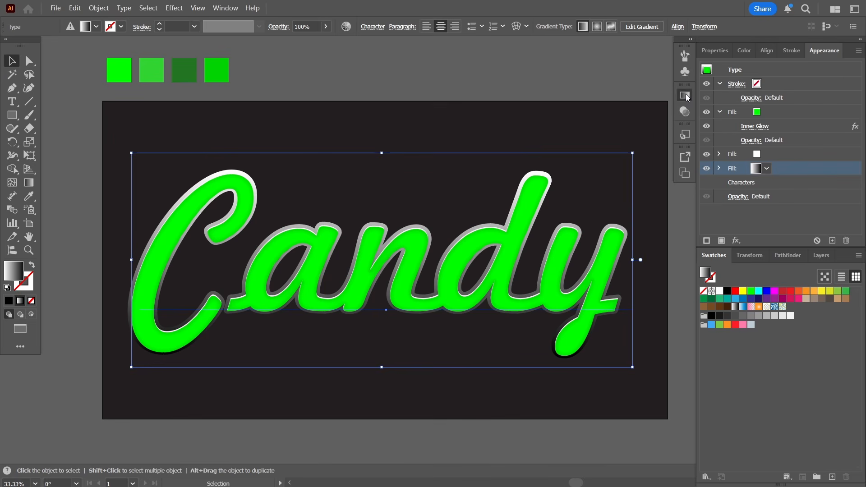
- Recolor the gradient's white stop with the green sampled from the fourth color square above the artboard
click(685, 95)
click(553, 197)
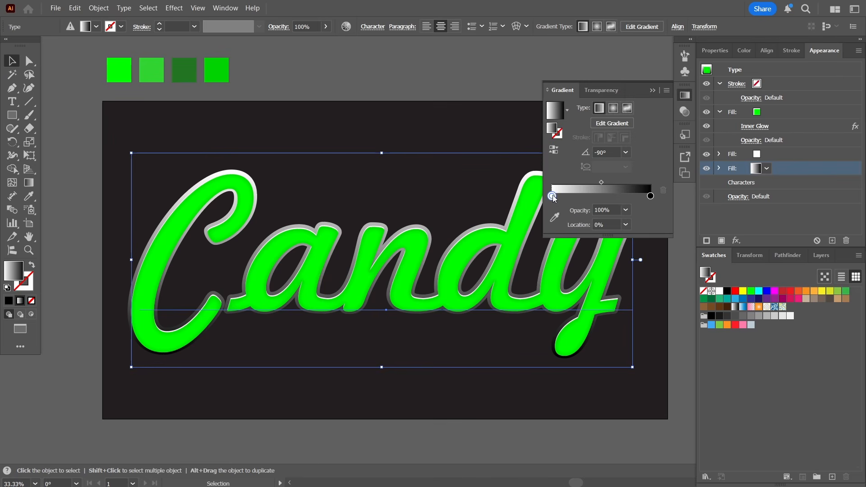
click(556, 218)
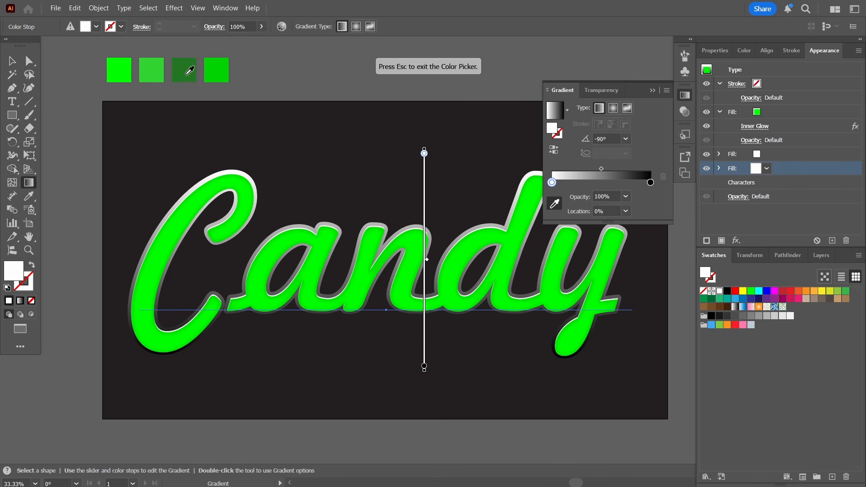
click(225, 67)
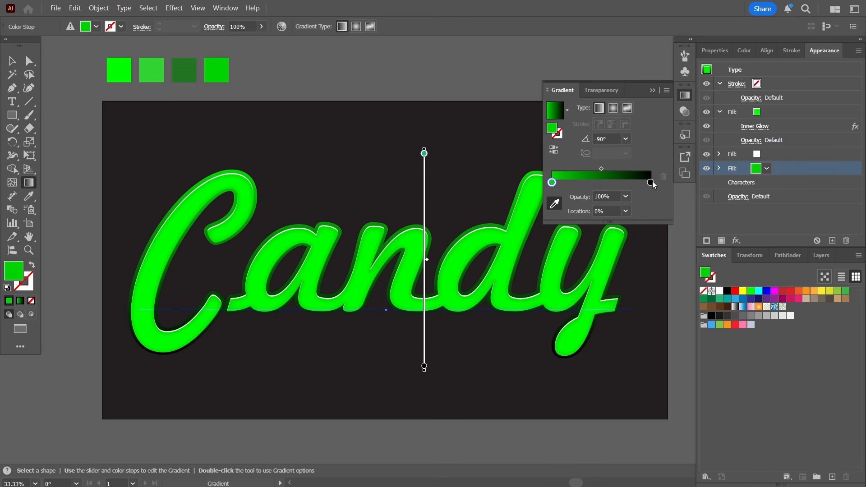
- Recolor the gradient's black stop with the dark green sampled from the third color square, and deselect the text
click(652, 182)
click(555, 203)
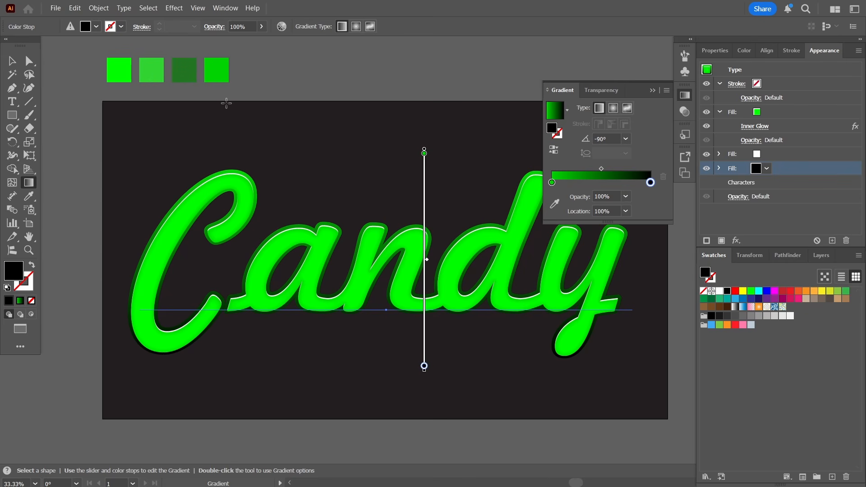
click(184, 70)
click(653, 90)
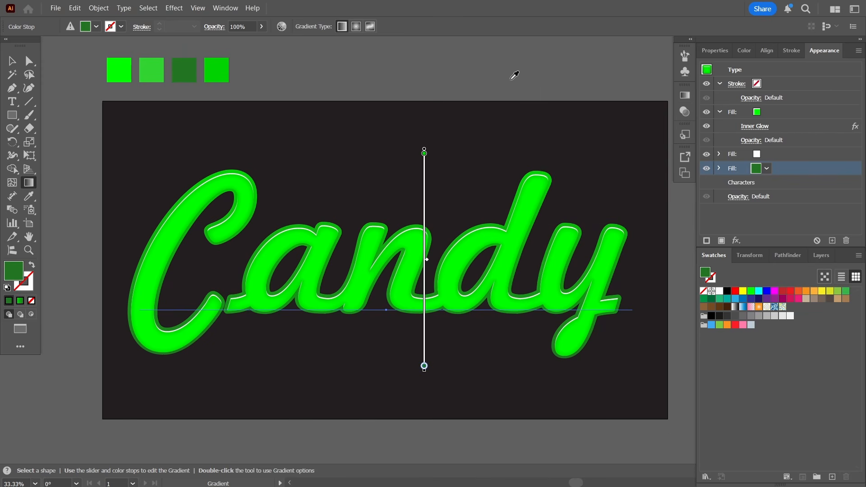
key(v)
click(500, 78)
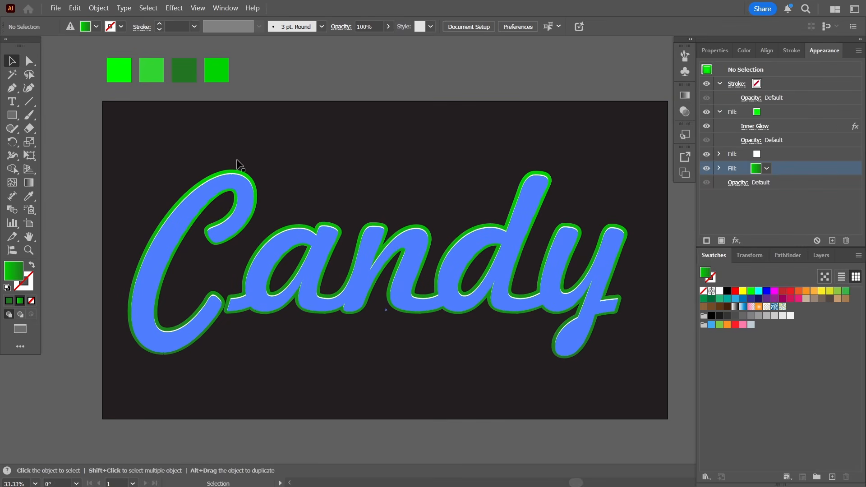
key(ctrl+z)
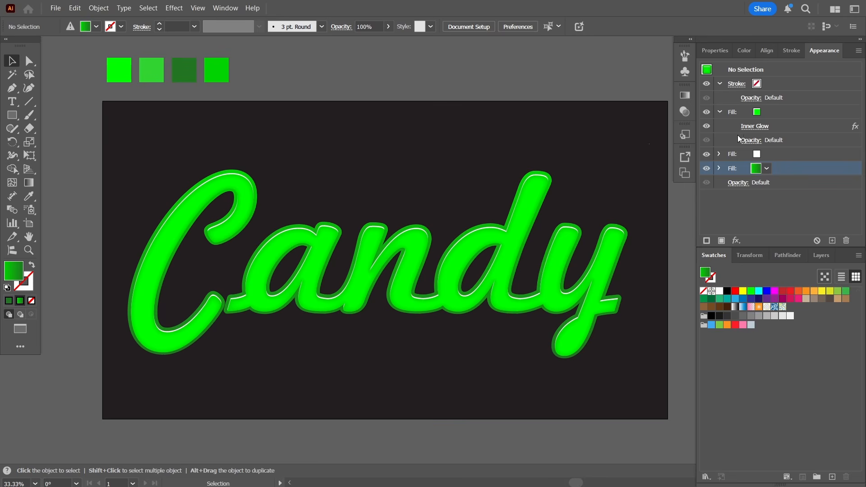
key(ctrl+shift+z)
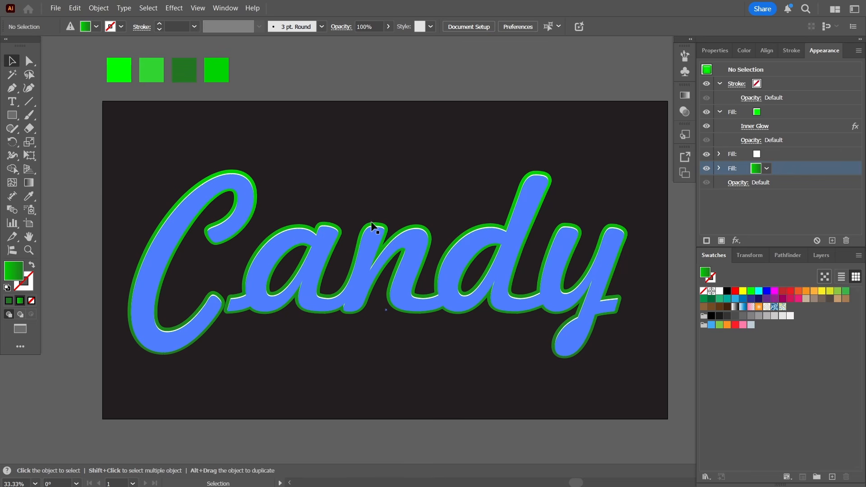
key(ctrl+z)
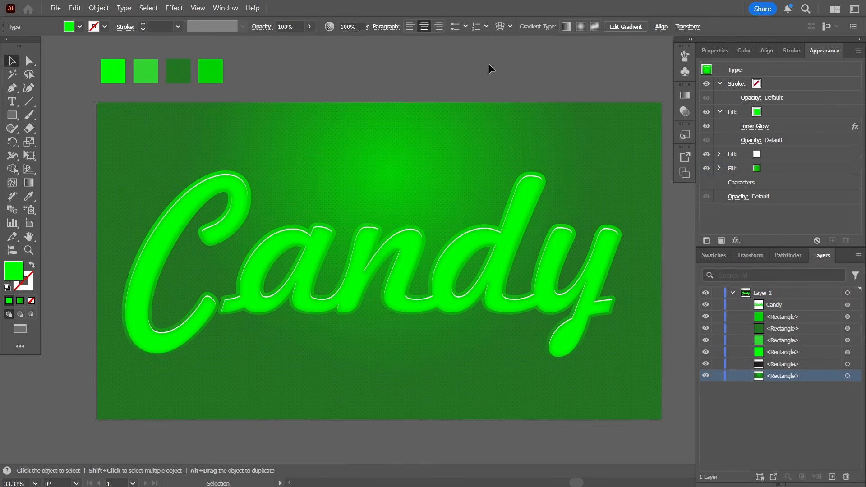
- Deselect the text, then view the Candy design with all panels hidden and the artboard fitted on screen
click(490, 68)
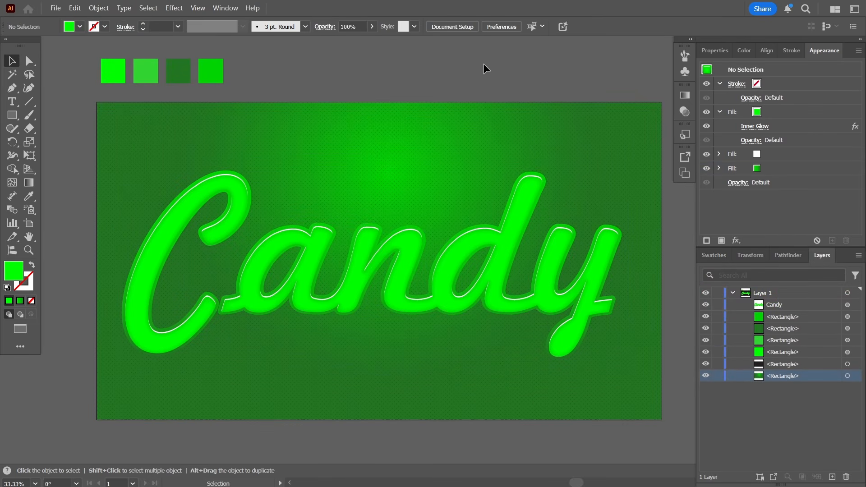
key(Tab)
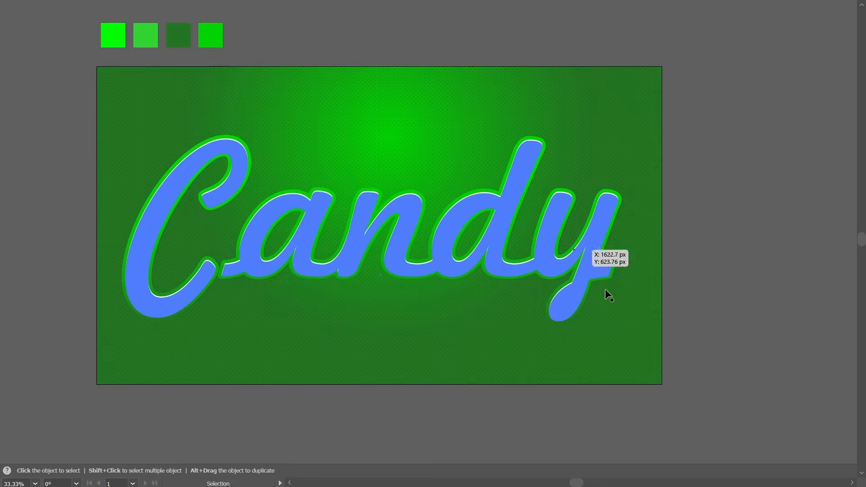
click(35, 484)
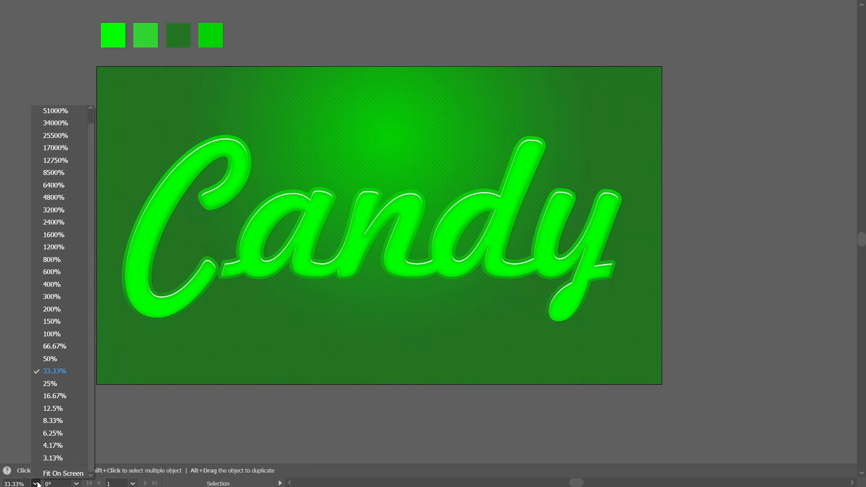
click(59, 473)
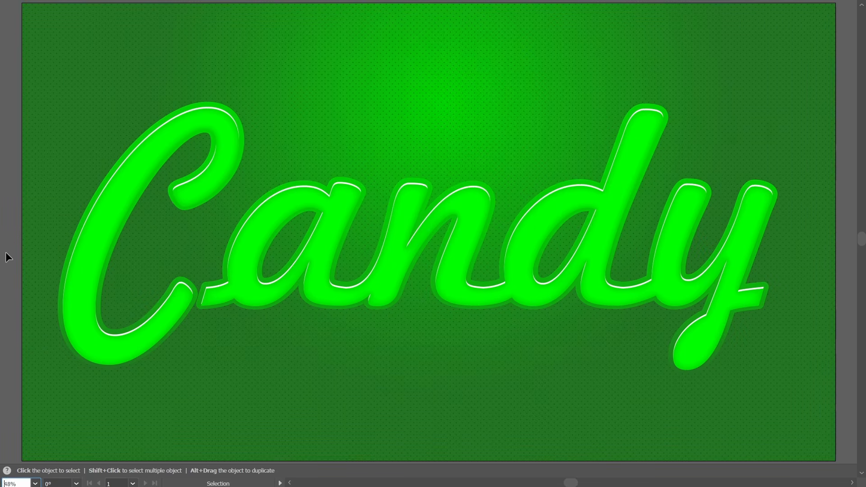